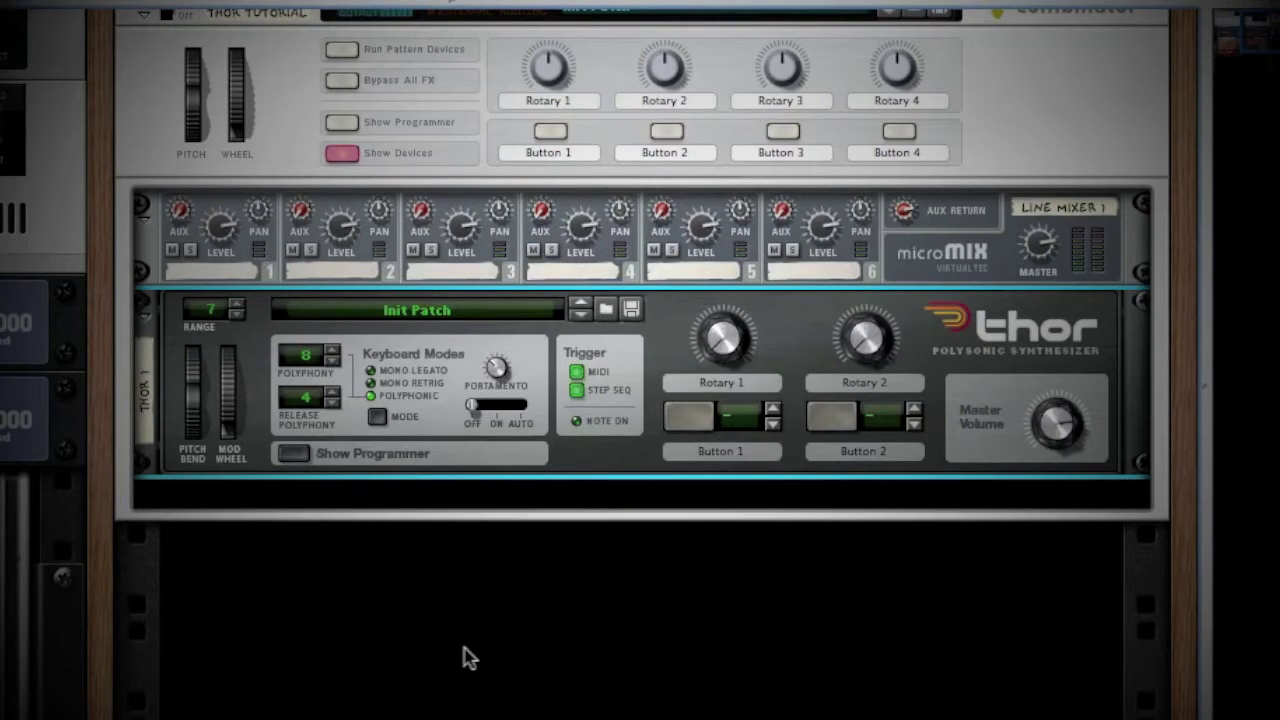
Try the pitch and mod wheels, keeping keyboard mode Polyphonic and portamento off
{"action": "left_click", "coordinate": [196, 407]}
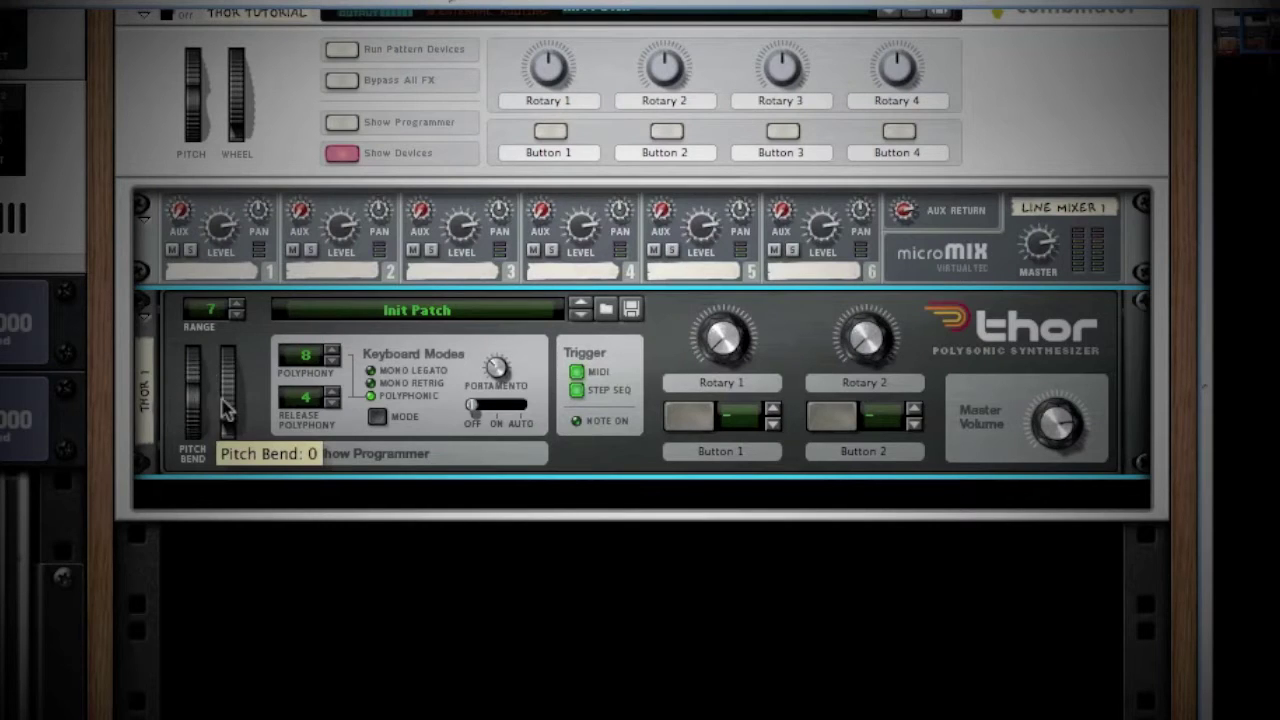
{"action": "left_click", "coordinate": [229, 405]}
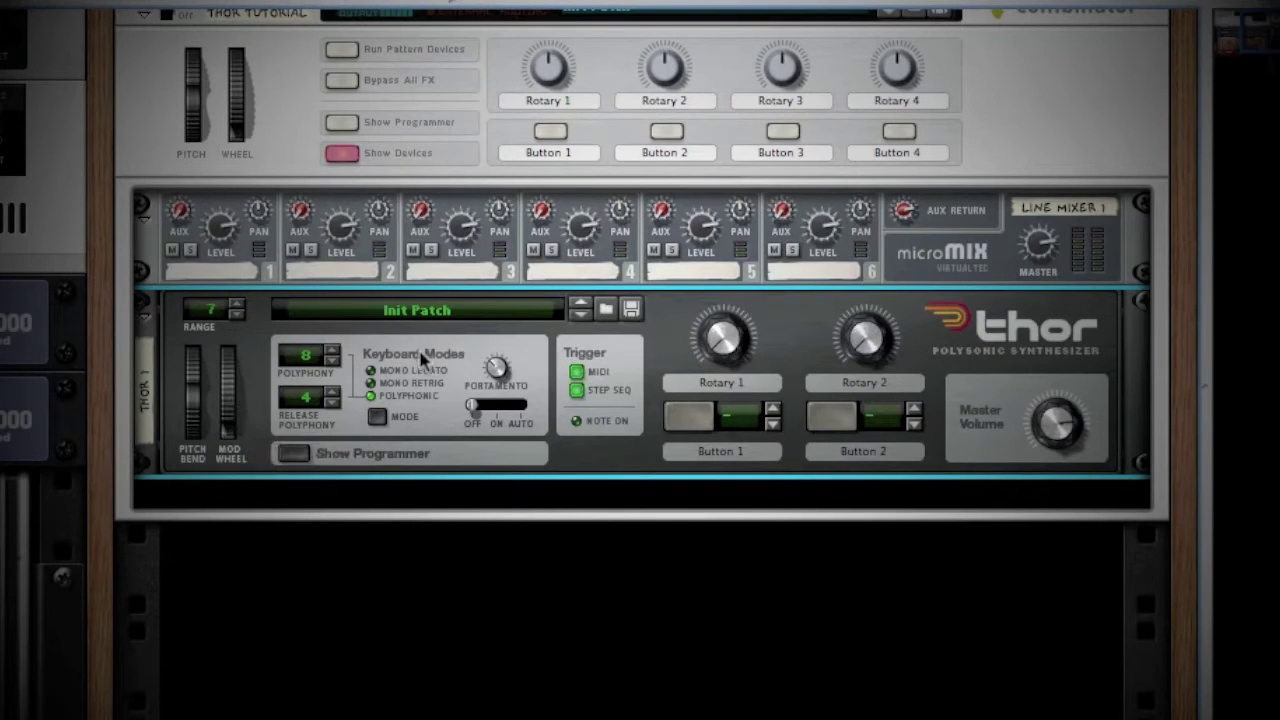
{"action": "left_click", "coordinate": [377, 416]}
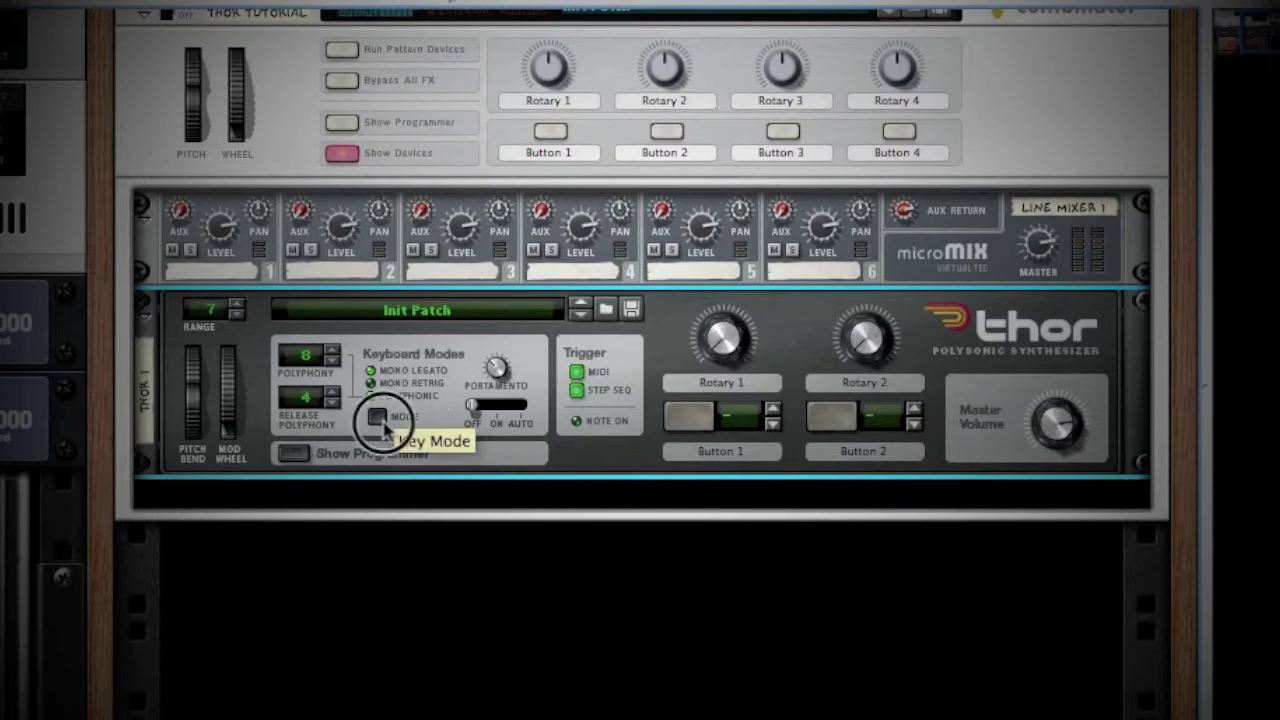
{"action": "left_click", "coordinate": [377, 416]}
{"action": "left_click", "coordinate": [377, 416]}
{"action": "mouse_move", "coordinate": [468, 412]}
{"action": "left_mouse_down"}
{"action": "mouse_move", "coordinate": [514, 409]}
{"action": "mouse_move", "coordinate": [465, 420]}
{"action": "left_mouse_up"}
{"action": "mouse_move", "coordinate": [497, 372]}
{"action": "left_mouse_down"}
{"action": "mouse_move", "coordinate": [491, 331]}
{"action": "mouse_move", "coordinate": [500, 385]}
{"action": "left_mouse_up"}
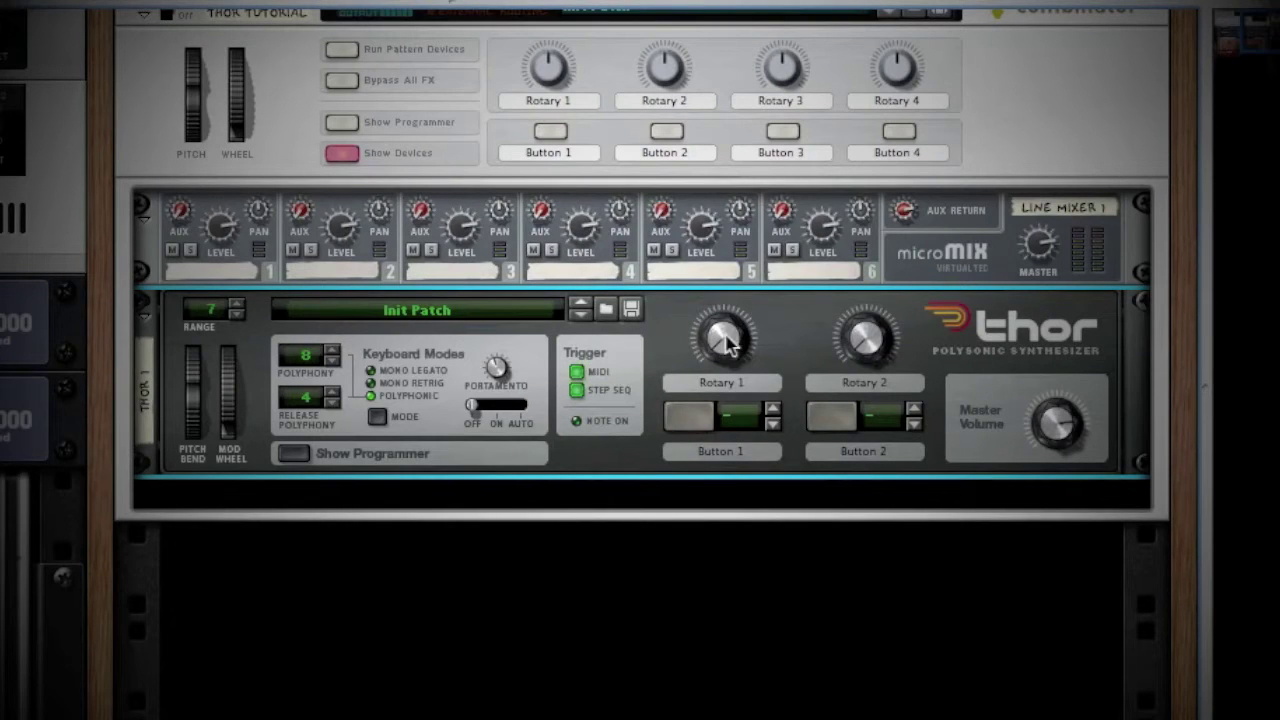
Switch on Thor's assignable Button 1 and Button 2
{"action": "mouse_move", "coordinate": [728, 343]}
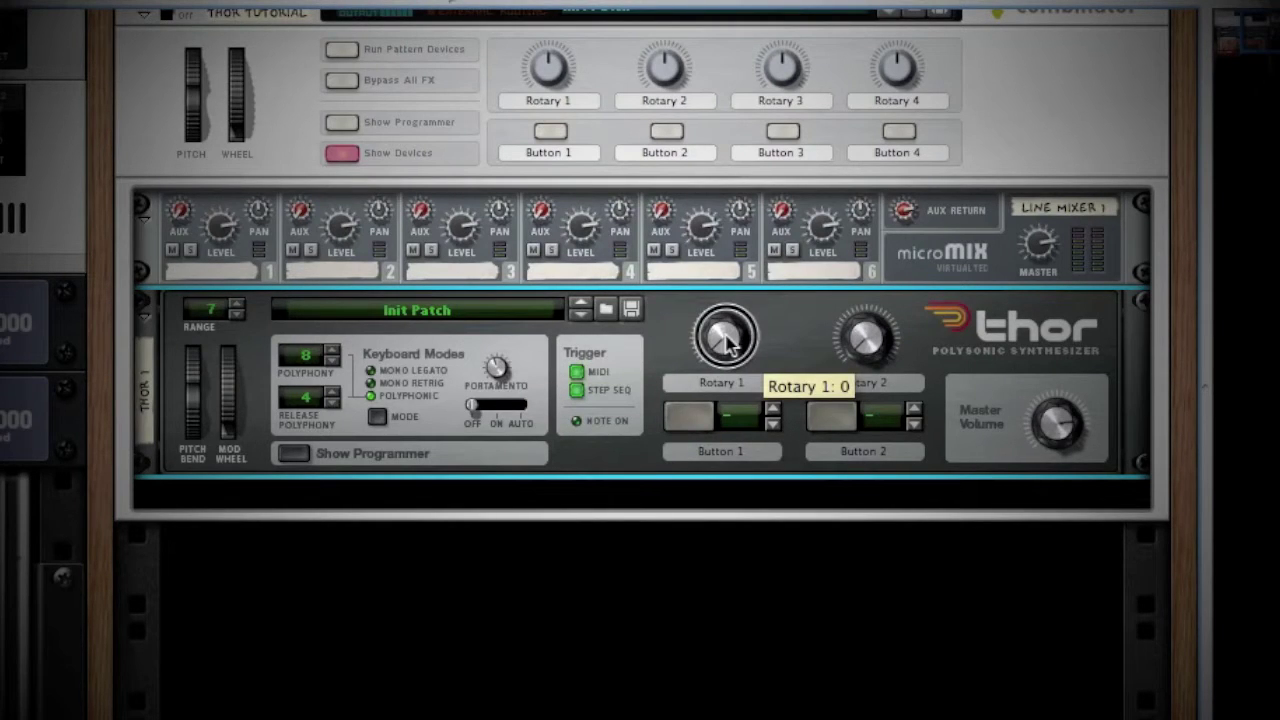
{"action": "left_click", "coordinate": [688, 418]}
{"action": "mouse_move", "coordinate": [867, 349]}
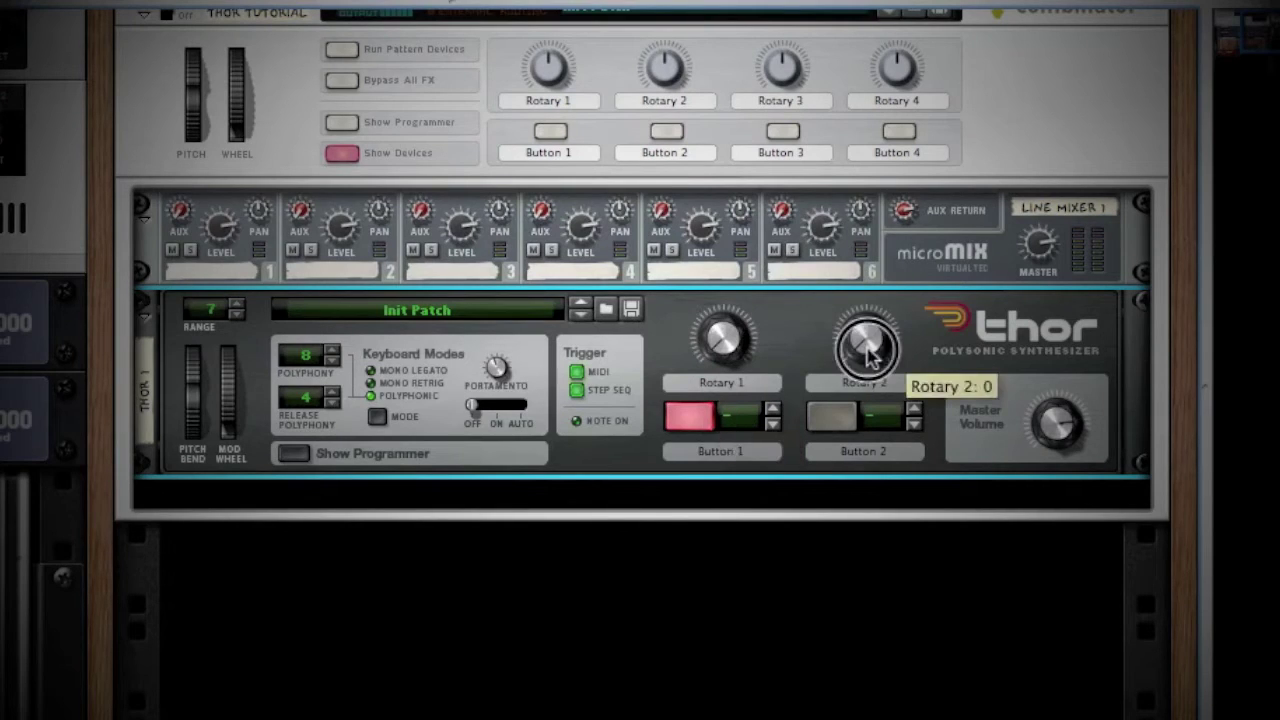
{"action": "left_click", "coordinate": [833, 418]}
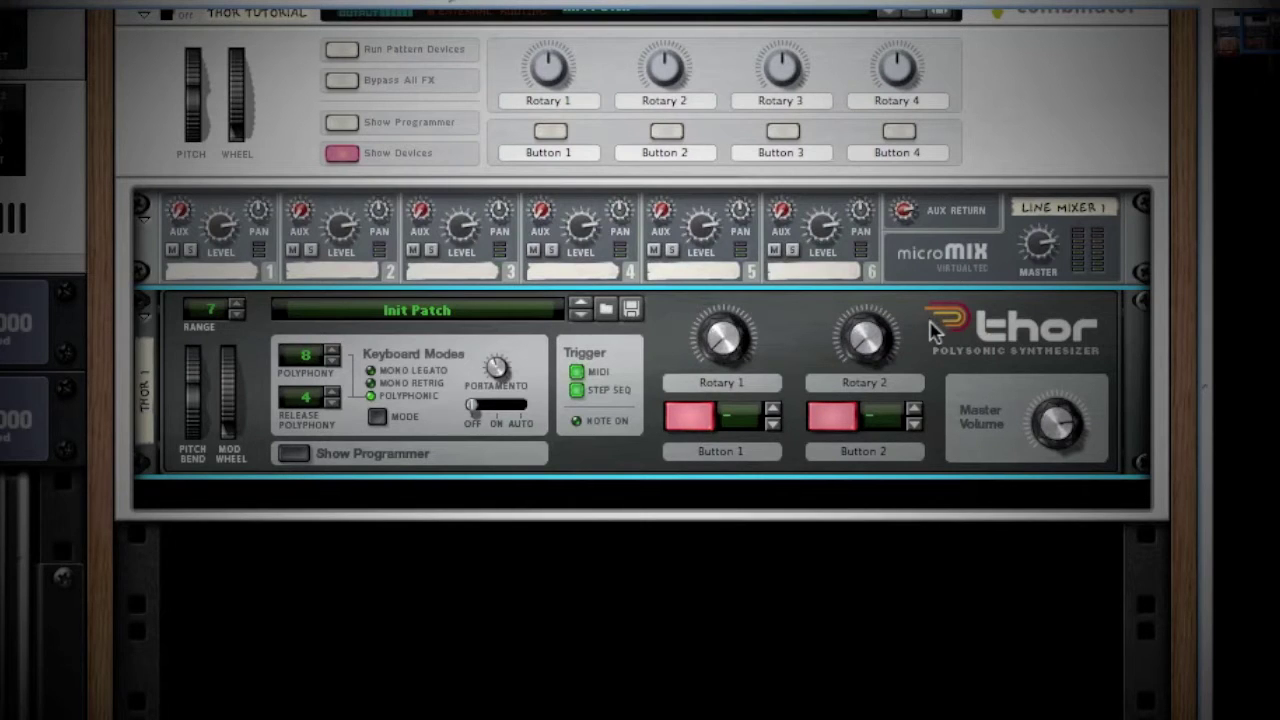
Reveal Thor's programmer, showing the Analog Osc, Low Pass Ladder filter and empty slots
{"action": "left_click", "coordinate": [294, 456]}
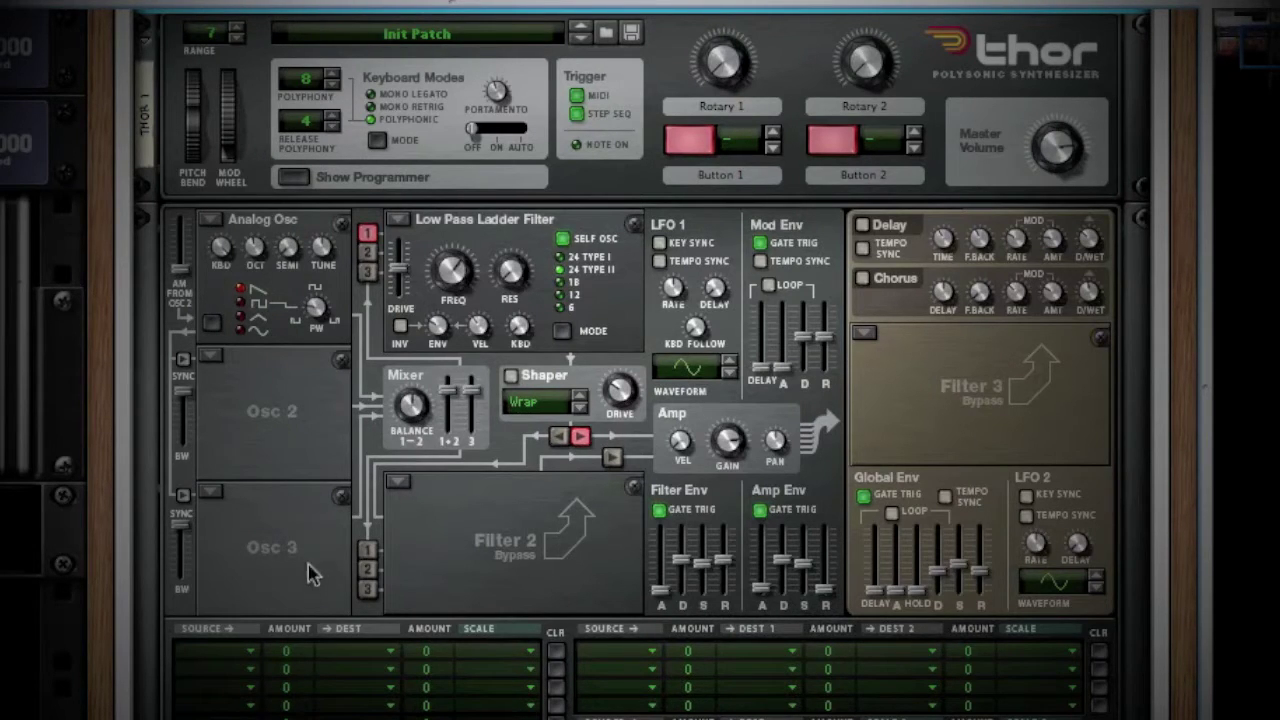
{"action": "left_click", "coordinate": [222, 222]}
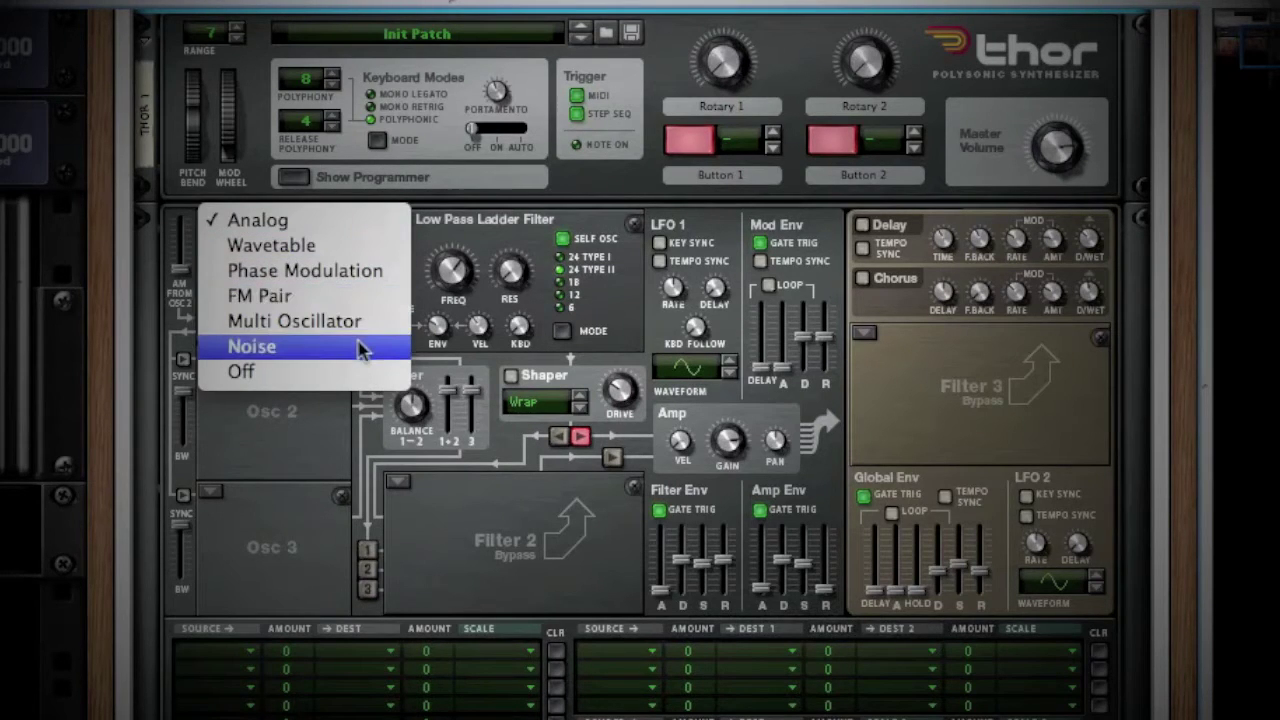
Leave Osc 1 Analog and load FM Pair into Osc 2 and Wavetable into Osc 3
{"action": "left_click", "coordinate": [306, 412]}
{"action": "left_click", "coordinate": [210, 357]}
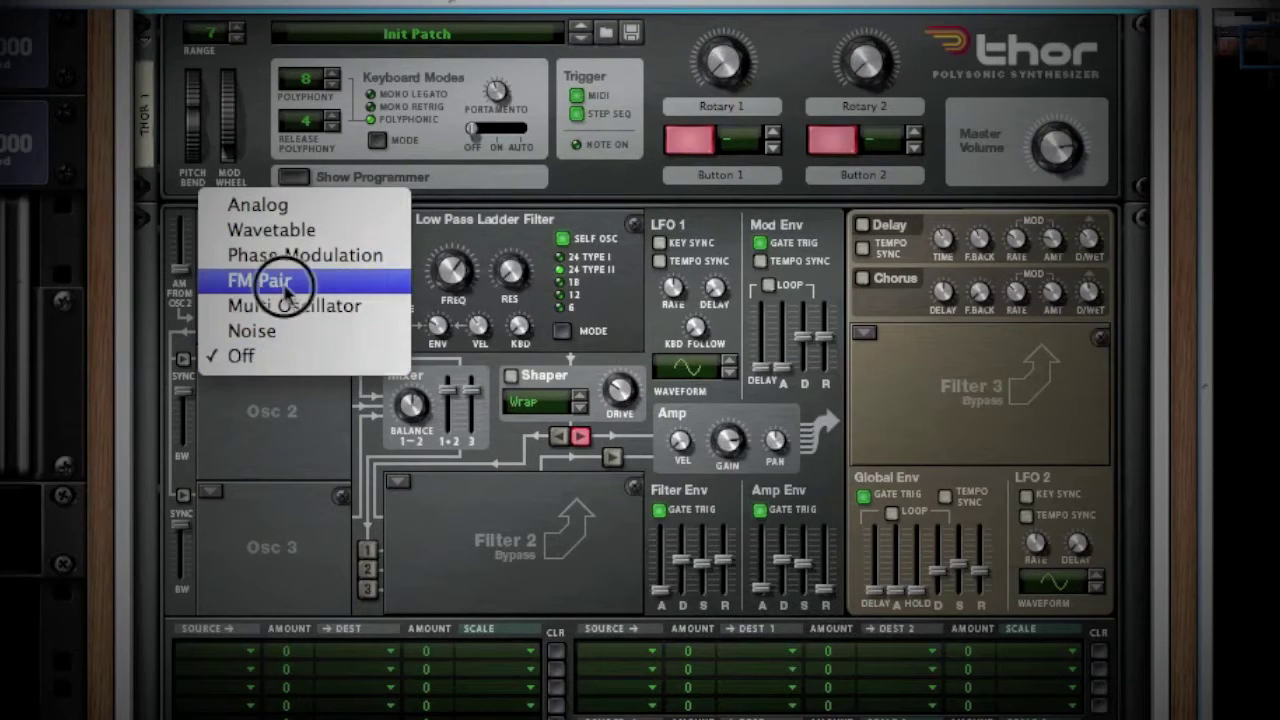
{"action": "left_click", "coordinate": [262, 280]}
{"action": "left_click", "coordinate": [210, 491]}
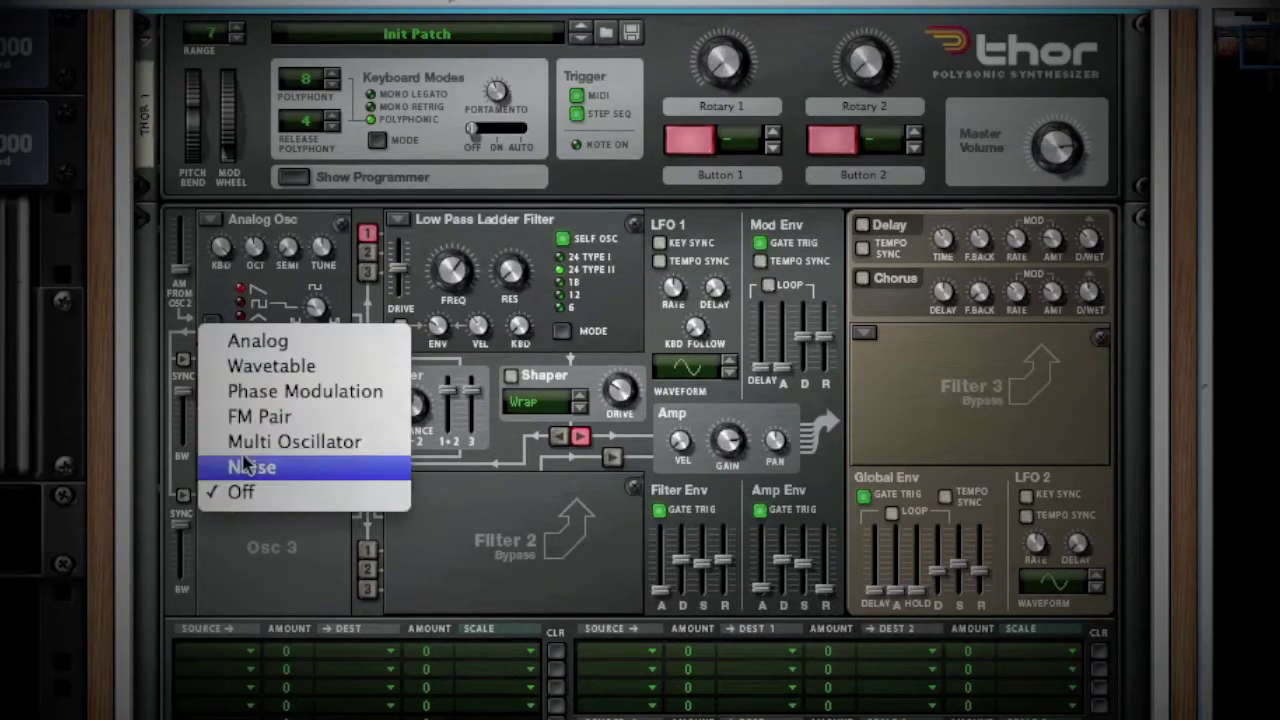
{"action": "left_click", "coordinate": [270, 366]}
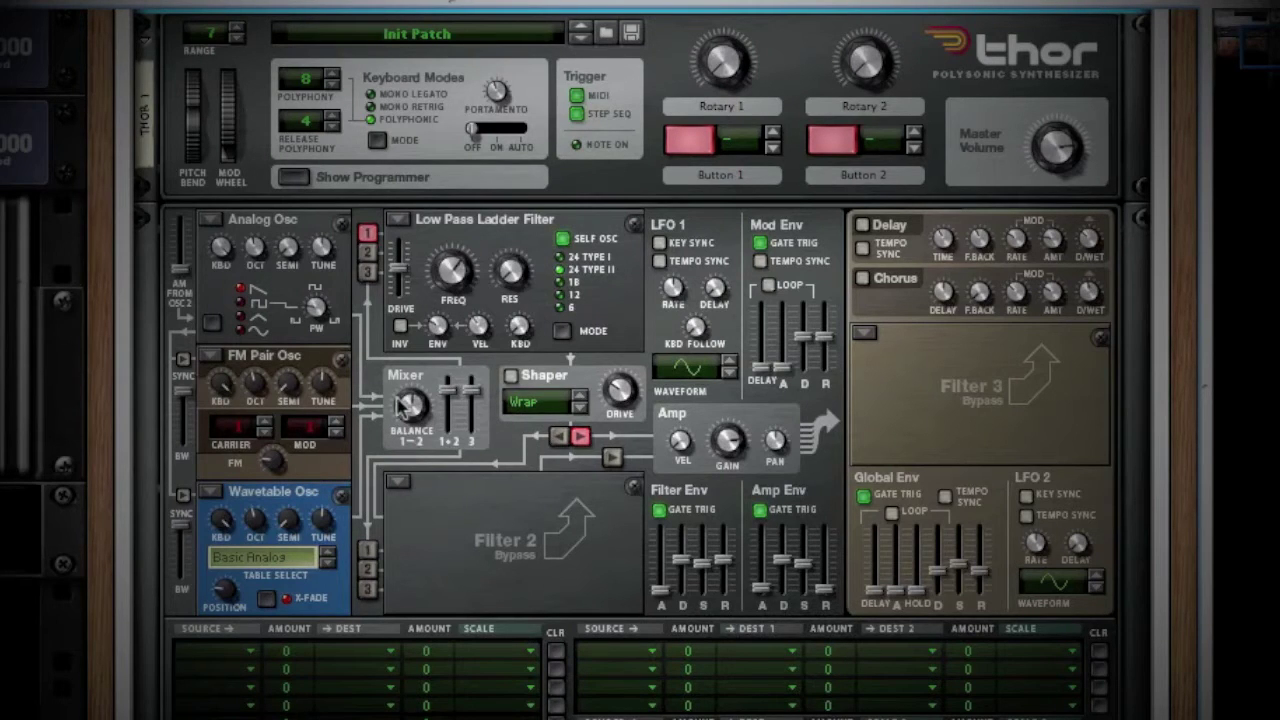
Shift the Osc 1–2 mixer balance and route oscillators 1, 2 and 3 into Filter 2
{"action": "mouse_move", "coordinate": [413, 410]}
{"action": "left_click_drag", "start_coordinate": [413, 410], "coordinate": [474, 398]}
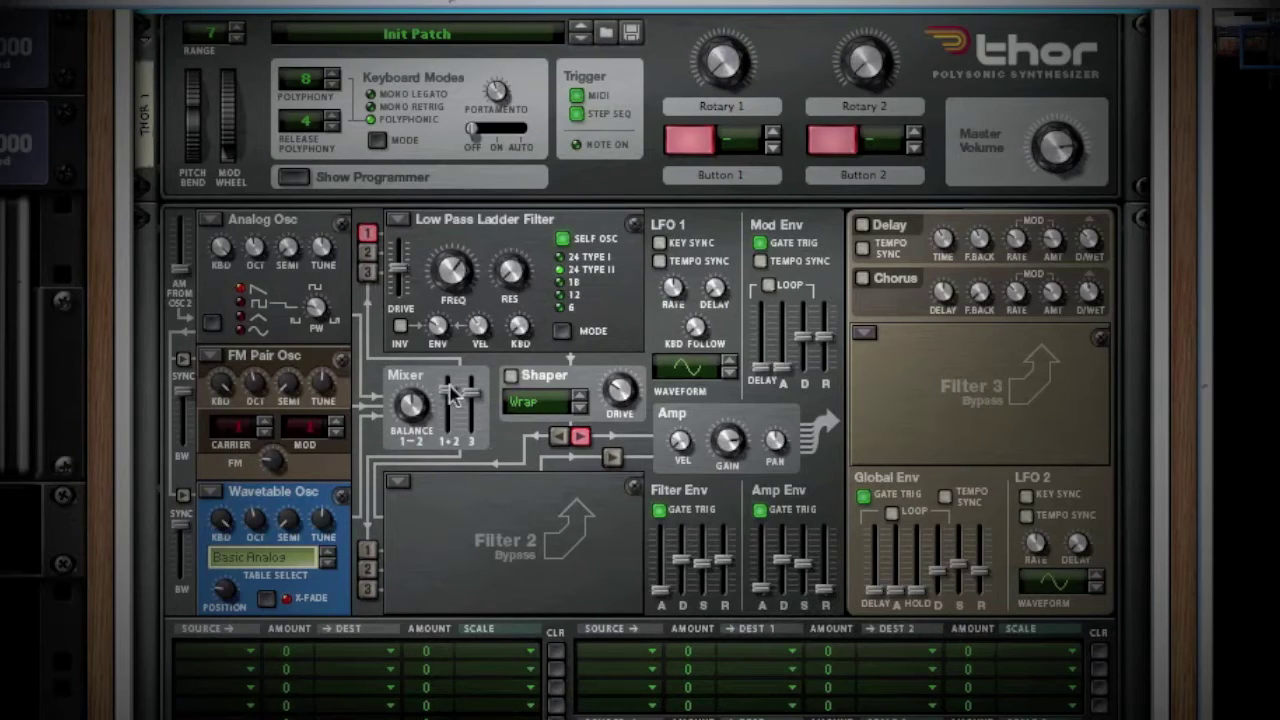
{"action": "left_click", "coordinate": [367, 550]}
{"action": "left_click", "coordinate": [367, 569]}
{"action": "left_click", "coordinate": [367, 589]}
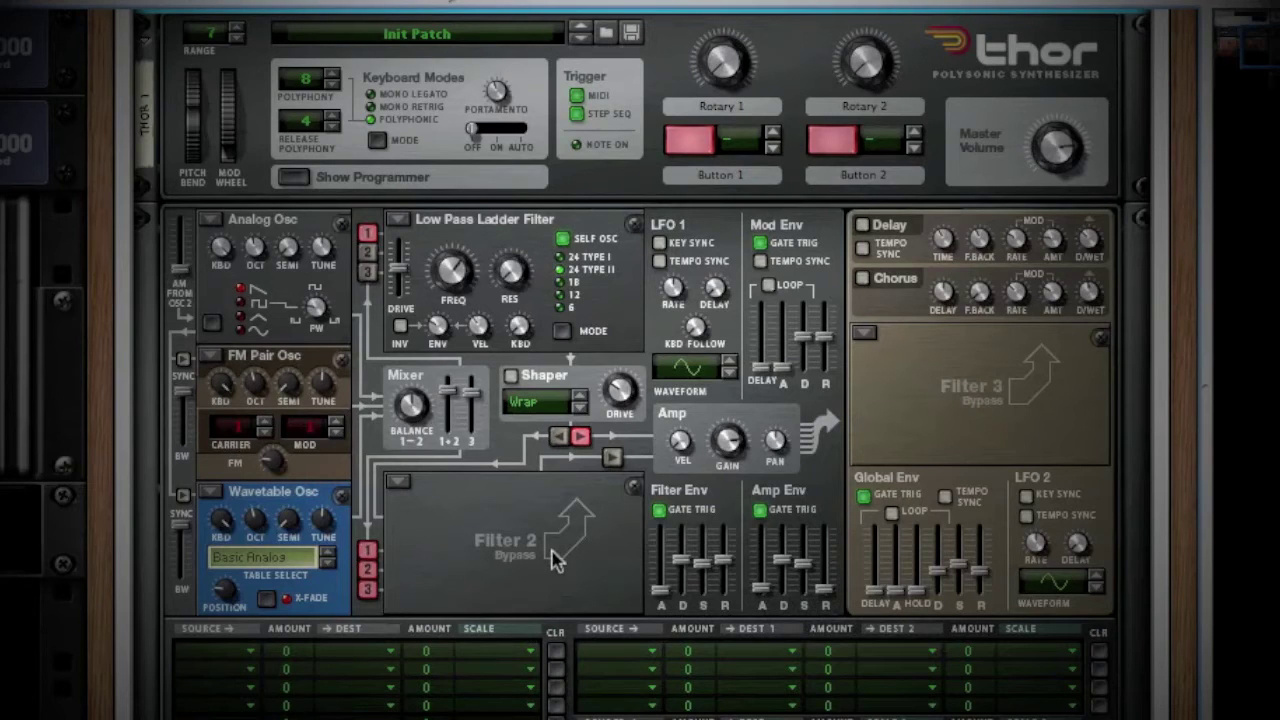
Load a Formant Filter into the Filter 2 slot and send its output to the Amp
{"action": "left_click", "coordinate": [403, 487]}
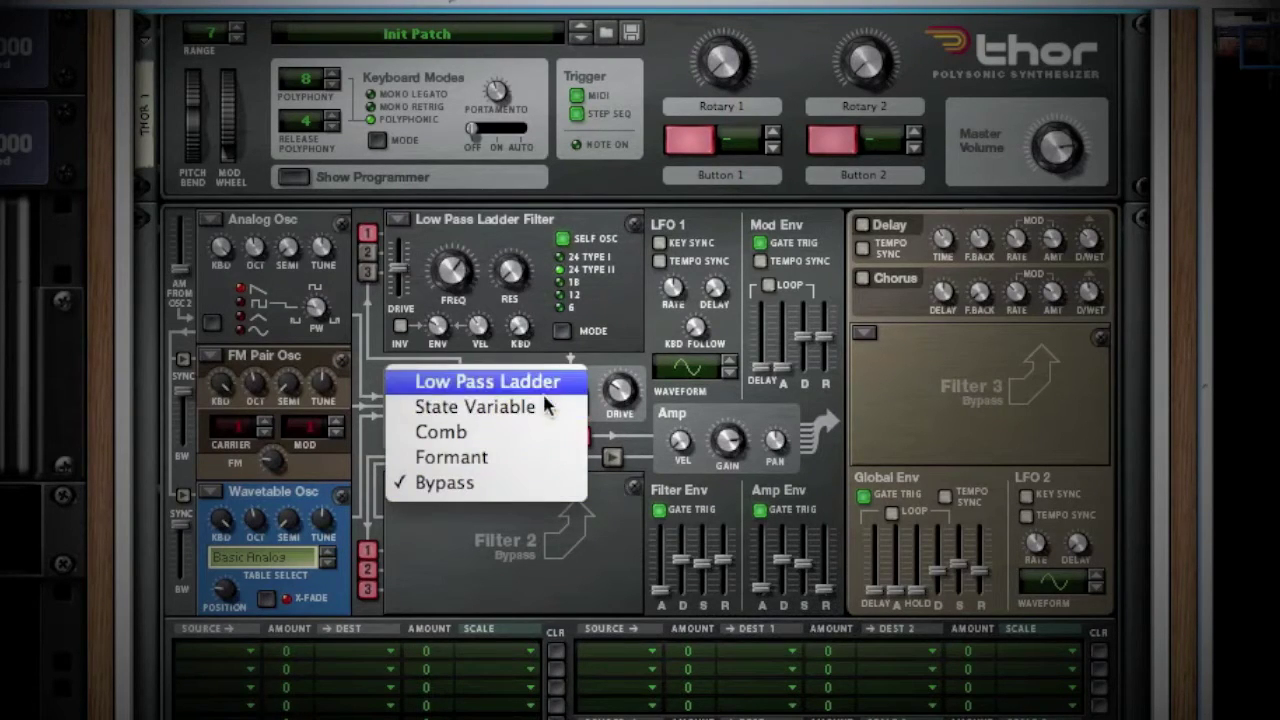
{"action": "left_click", "coordinate": [530, 465]}
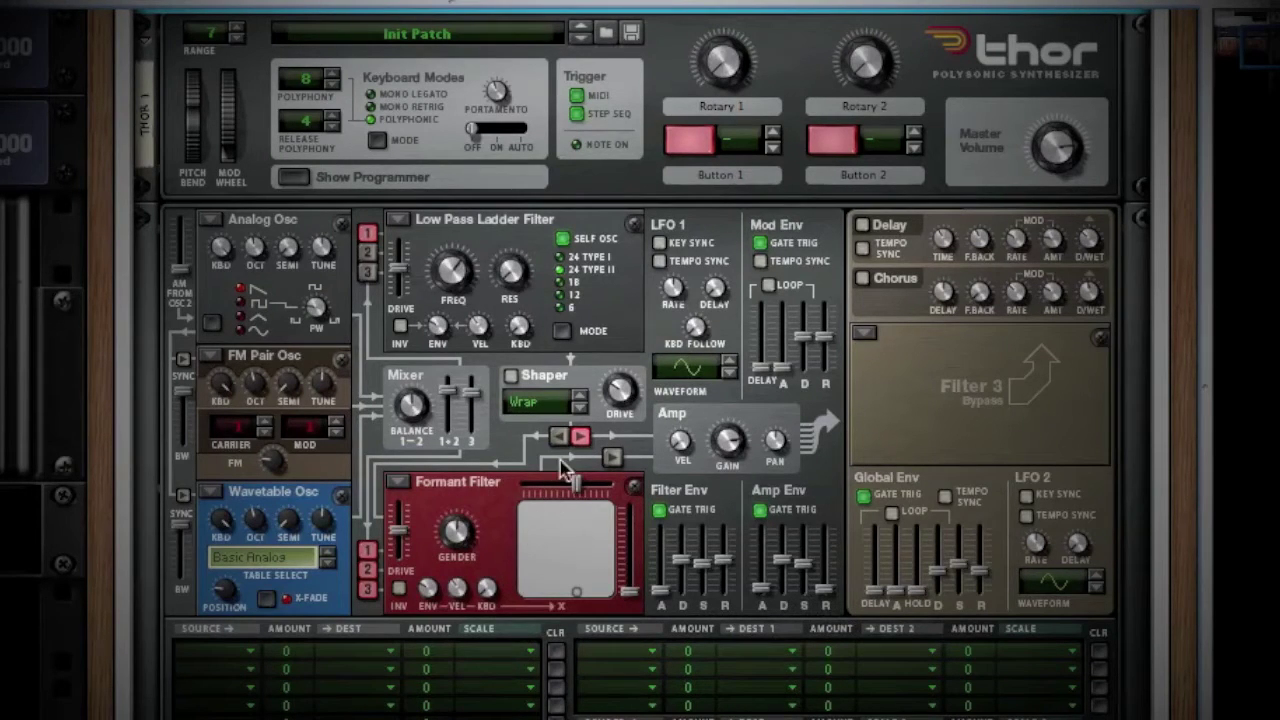
{"action": "left_click", "coordinate": [611, 461]}
Re-route oscillators 3 and 2 into Filter 1, keeping Low Pass Ladder as its type
{"action": "left_click", "coordinate": [367, 272]}
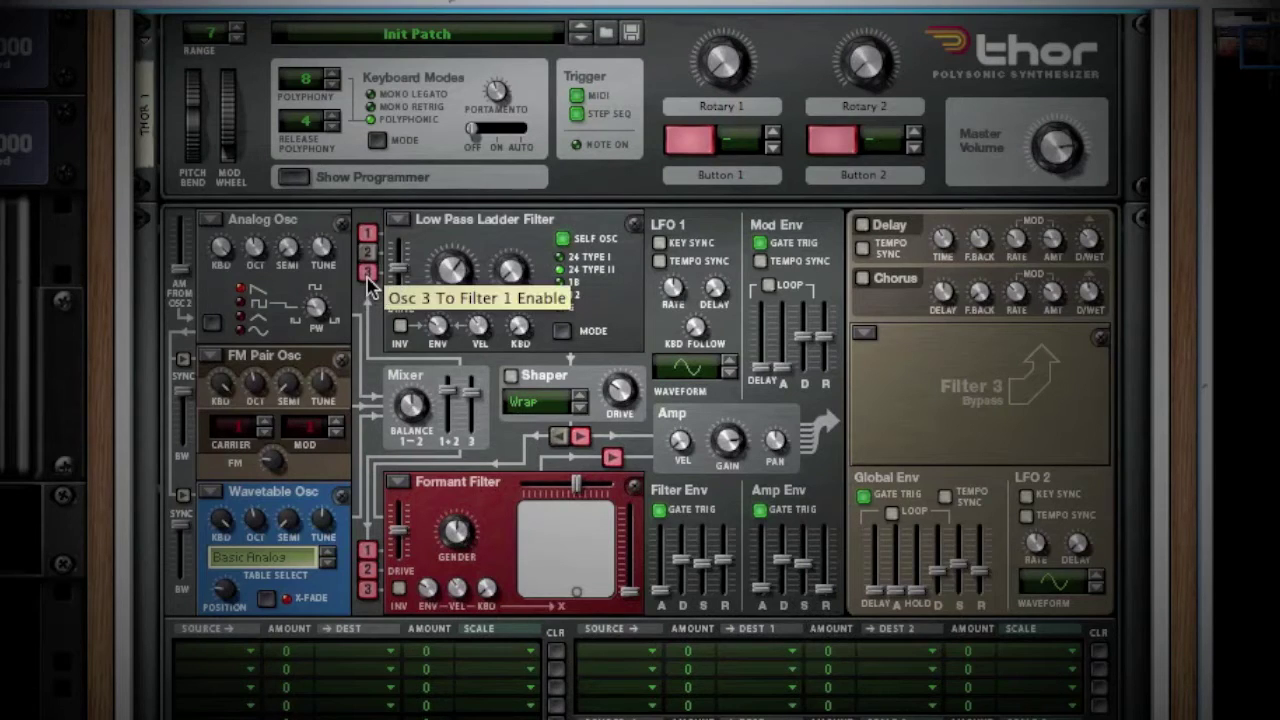
{"action": "left_click", "coordinate": [367, 262]}
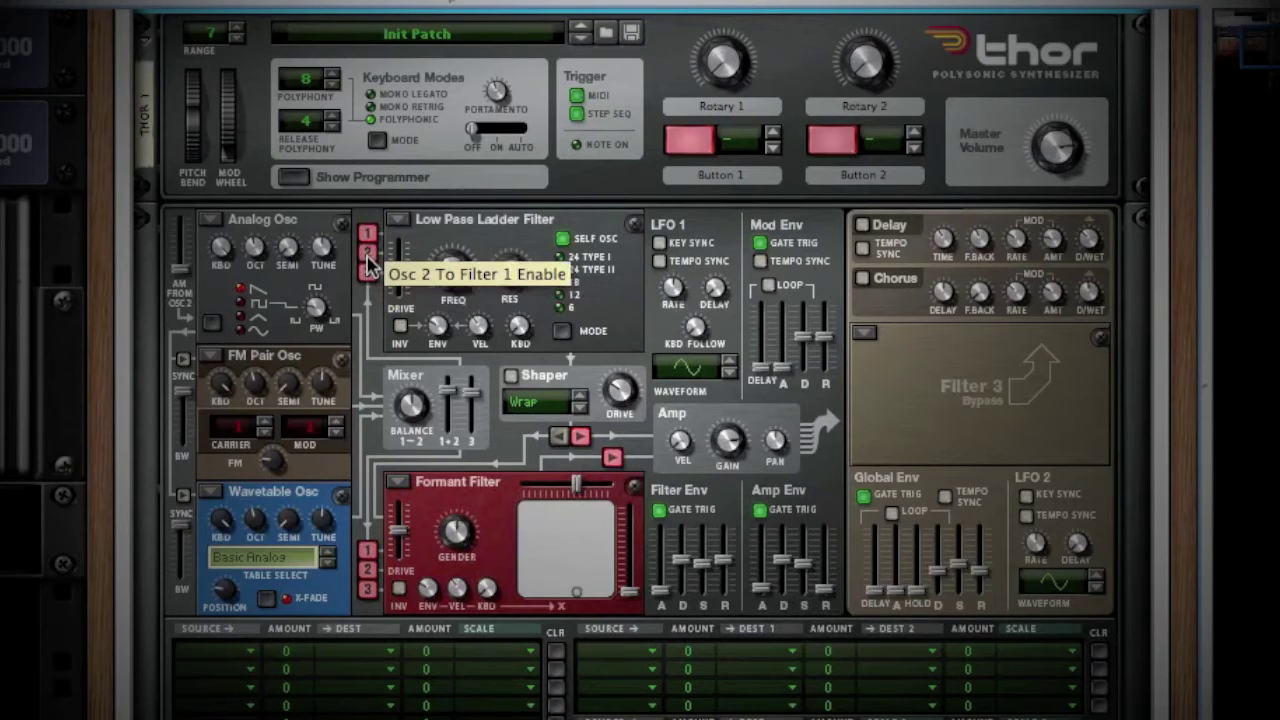
{"action": "left_click", "coordinate": [403, 221]}
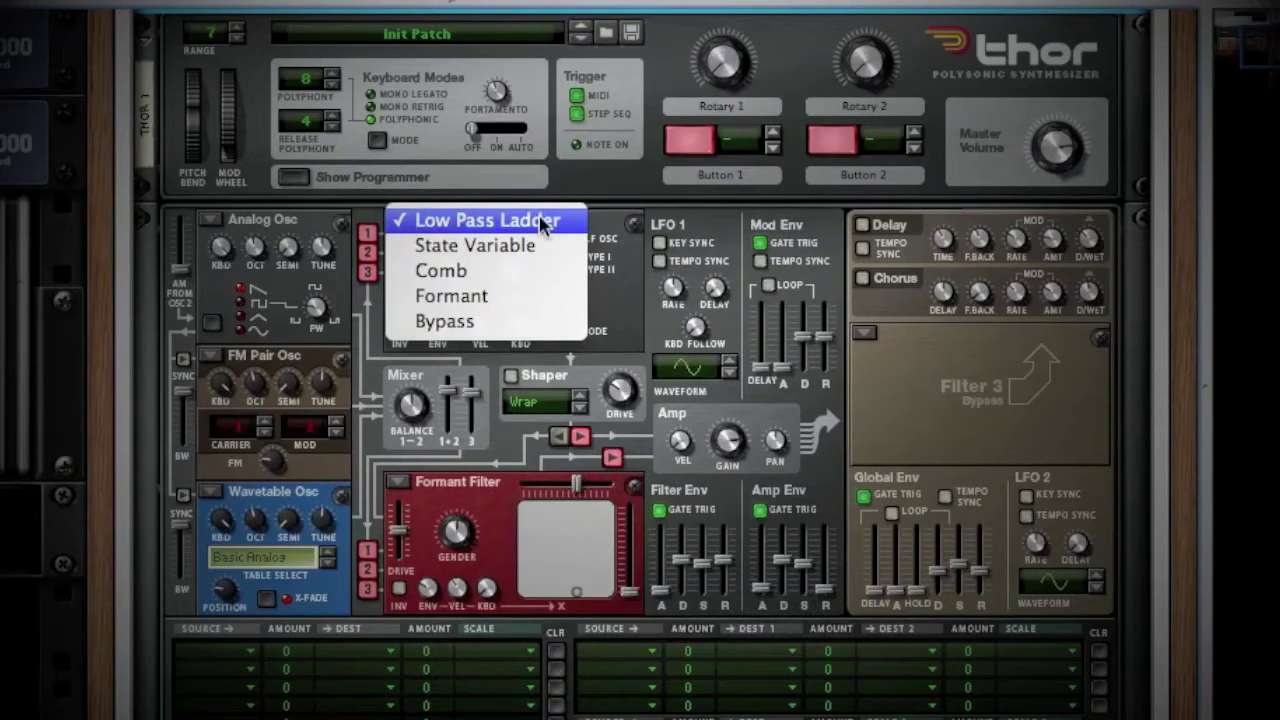
{"action": "left_click", "coordinate": [615, 313]}
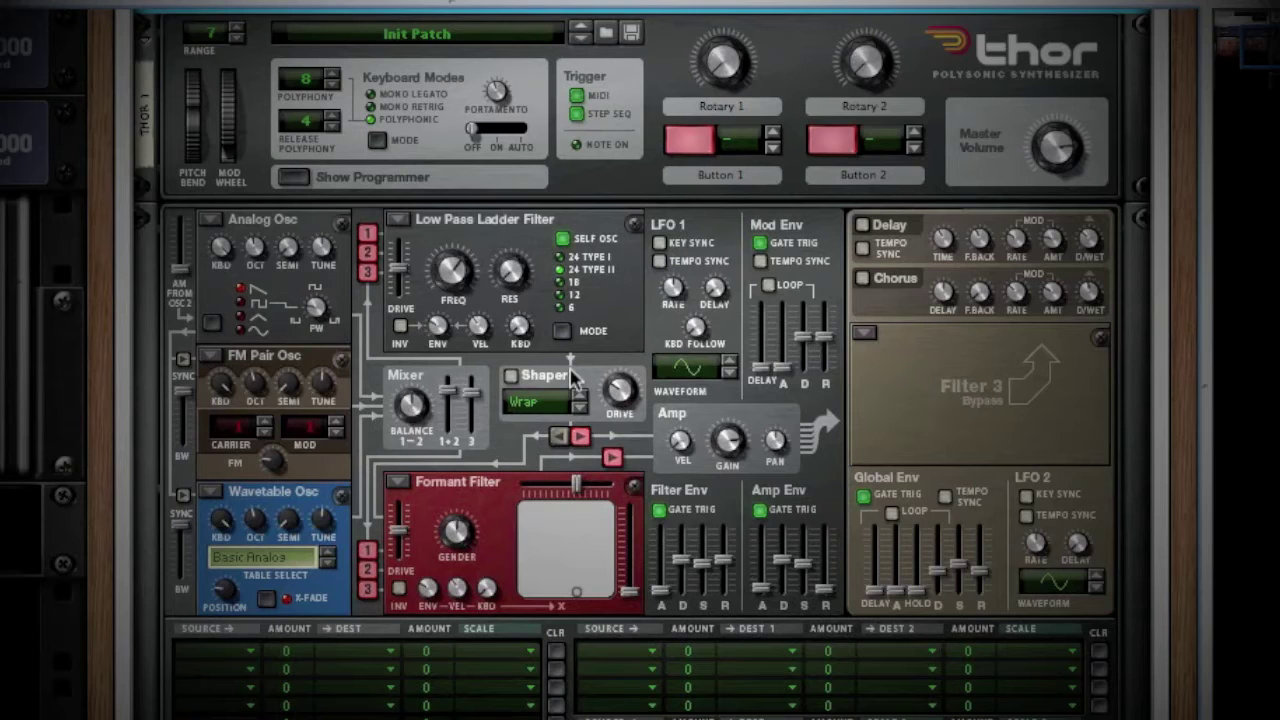
Turn the Shaper on, route it to Filter 2 then the Amp, and switch Delay off
{"action": "left_click", "coordinate": [512, 378]}
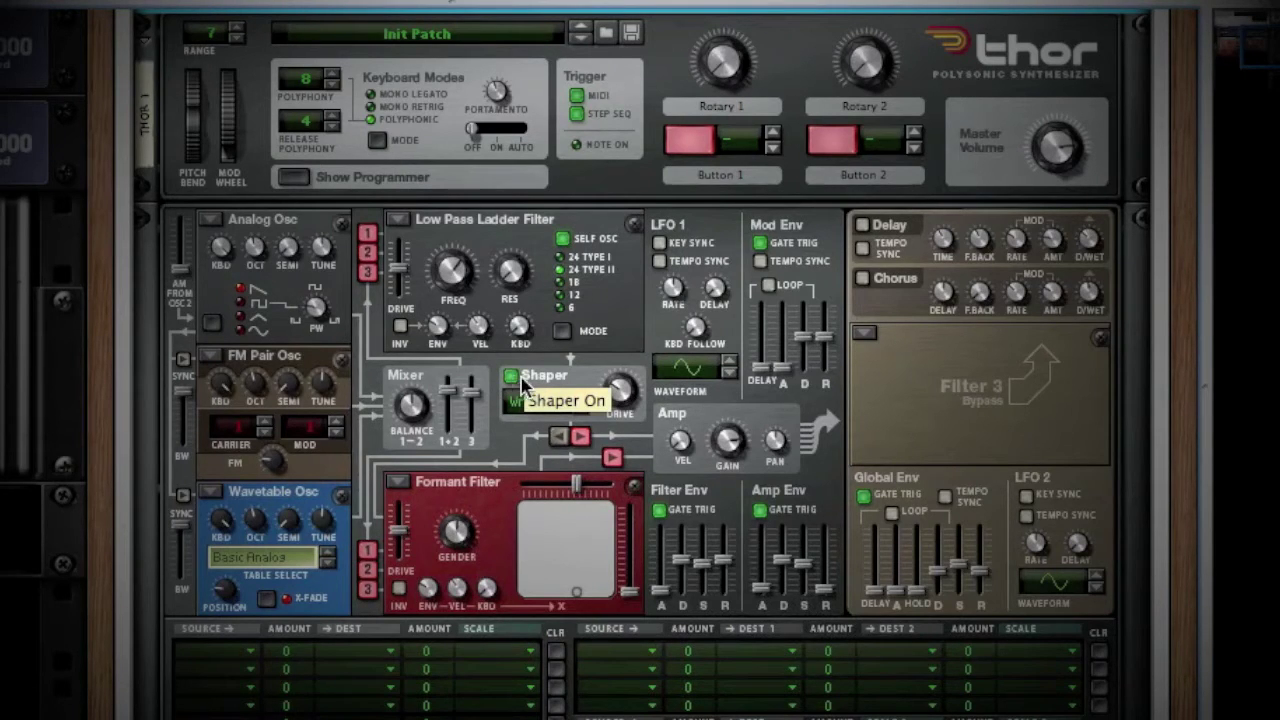
{"action": "mouse_move", "coordinate": [636, 375]}
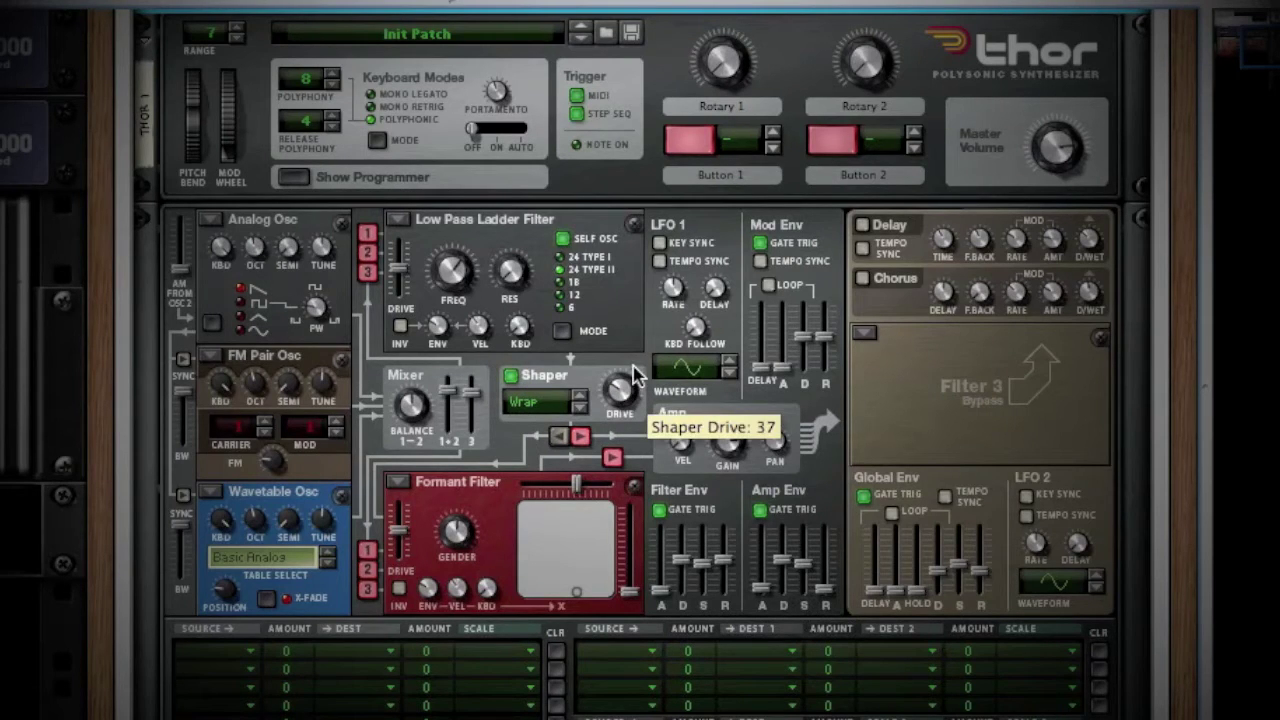
{"action": "left_click", "coordinate": [557, 439]}
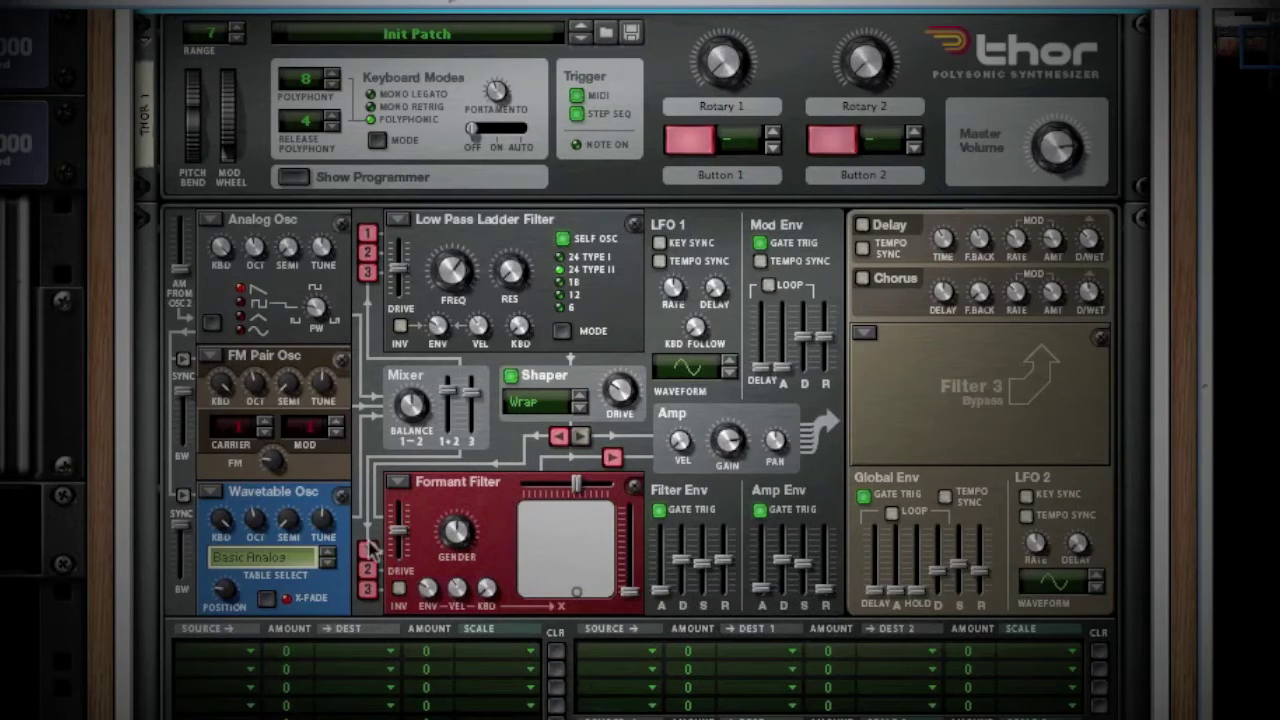
{"action": "left_click", "coordinate": [580, 437]}
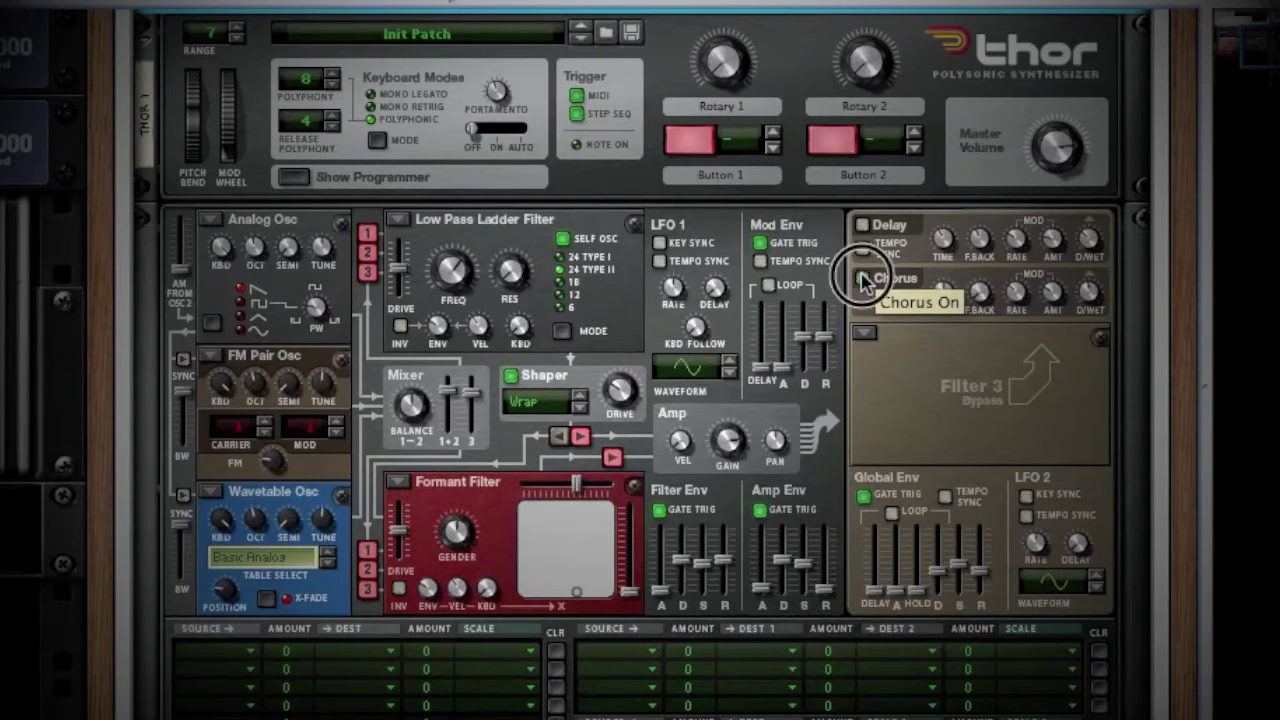
{"action": "left_click", "coordinate": [864, 227]}
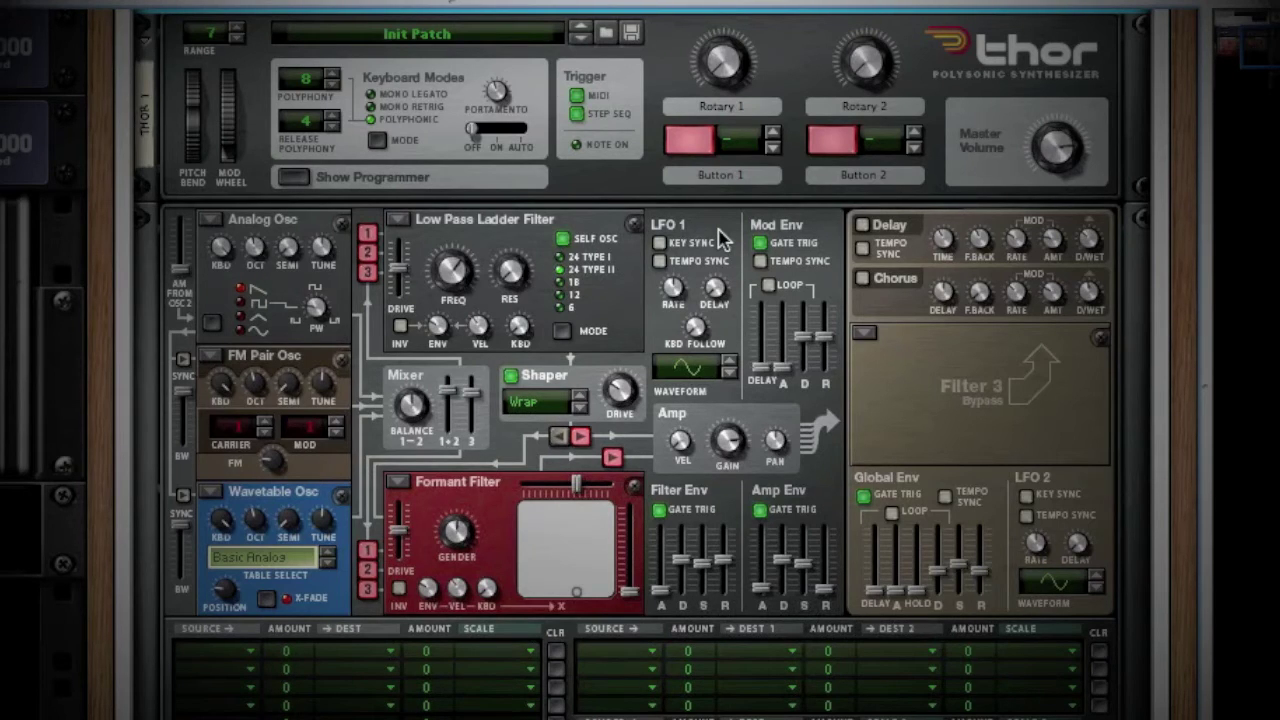
Enable Key Sync on LFO 1
{"action": "left_click", "coordinate": [659, 243]}
Give LFO 1 Tempo Sync, a 1/8 rate and a triangle waveform
{"action": "left_click", "coordinate": [659, 261]}
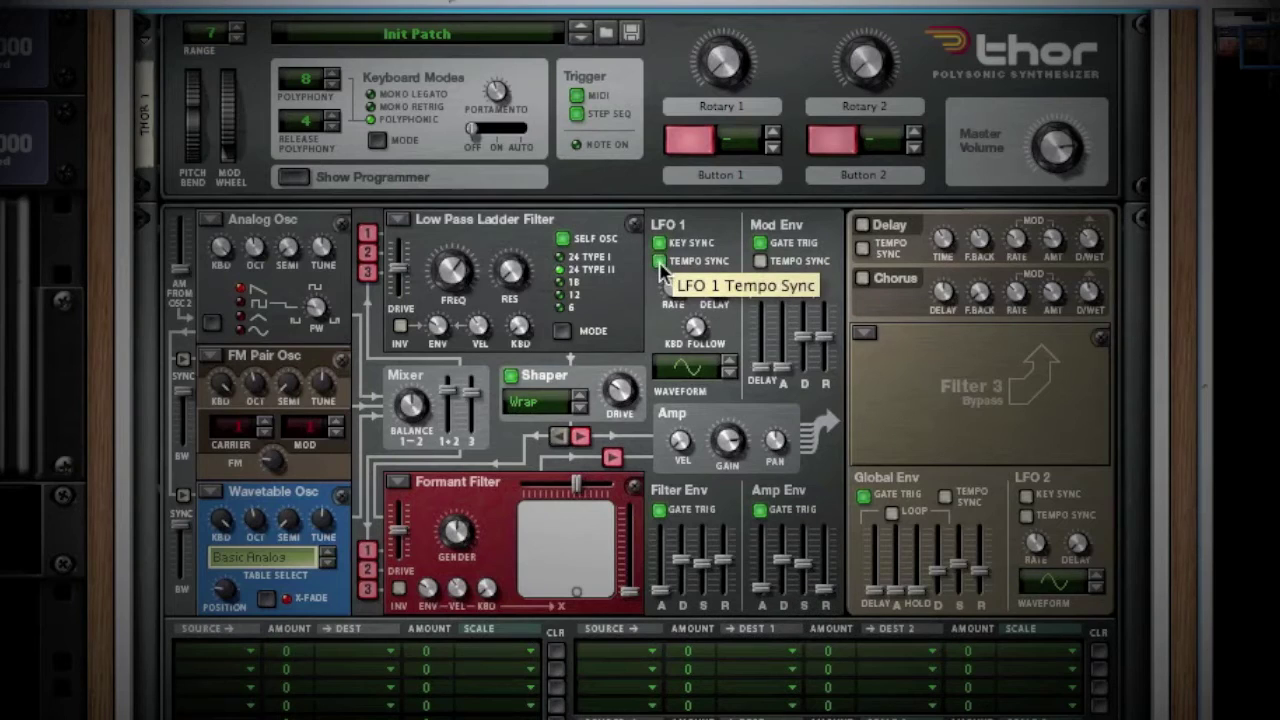
{"action": "left_click_drag", "start_coordinate": [673, 288], "coordinate": [664, 310]}
{"action": "left_click", "coordinate": [726, 362]}
{"action": "left_click", "coordinate": [726, 362]}
{"action": "left_click", "coordinate": [730, 376]}
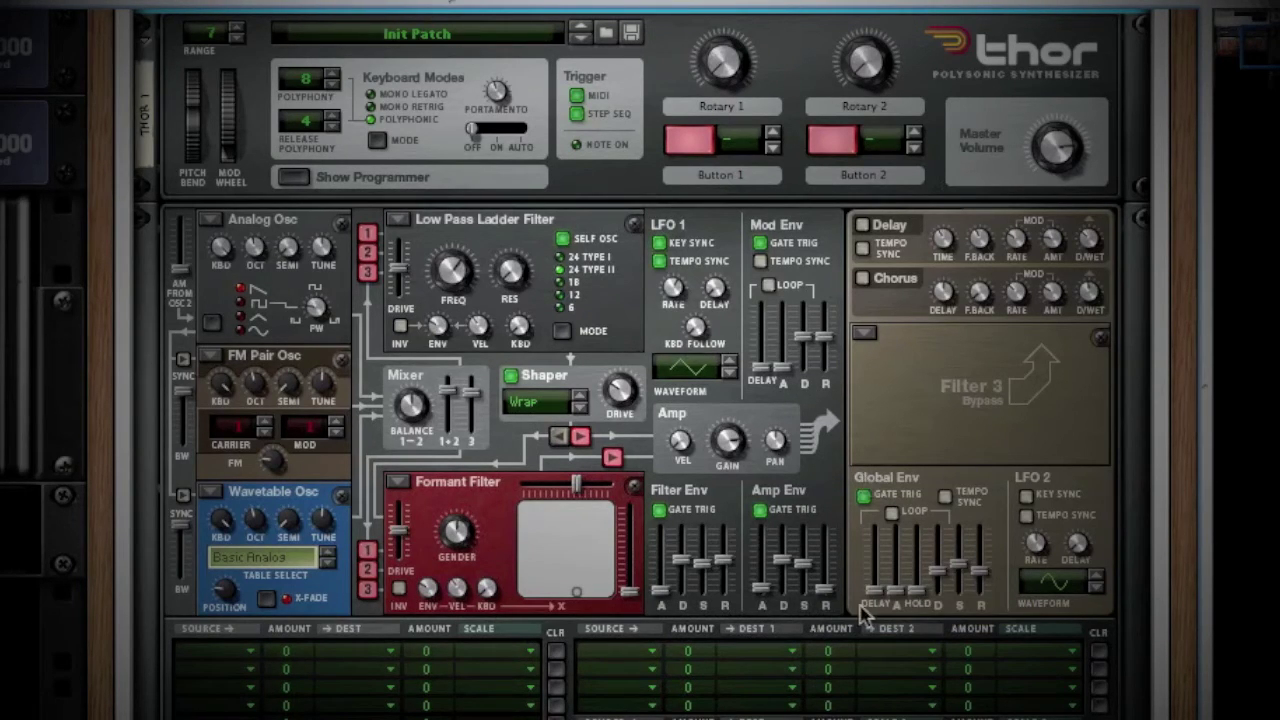
Give LFO 2 Key and Tempo Sync, a 3/8 rate and a square waveform
{"action": "left_click", "coordinate": [1026, 495]}
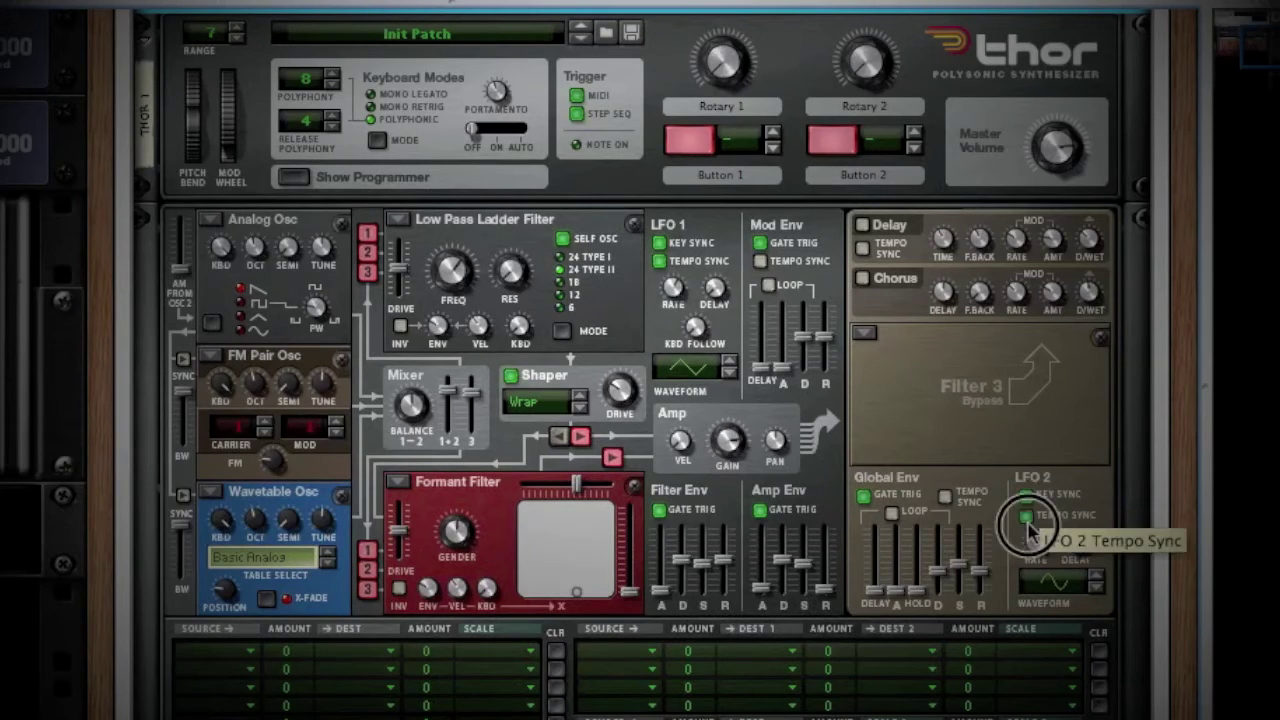
{"action": "left_click", "coordinate": [1026, 516]}
{"action": "left_click_drag", "start_coordinate": [1040, 556], "coordinate": [1040, 540]}
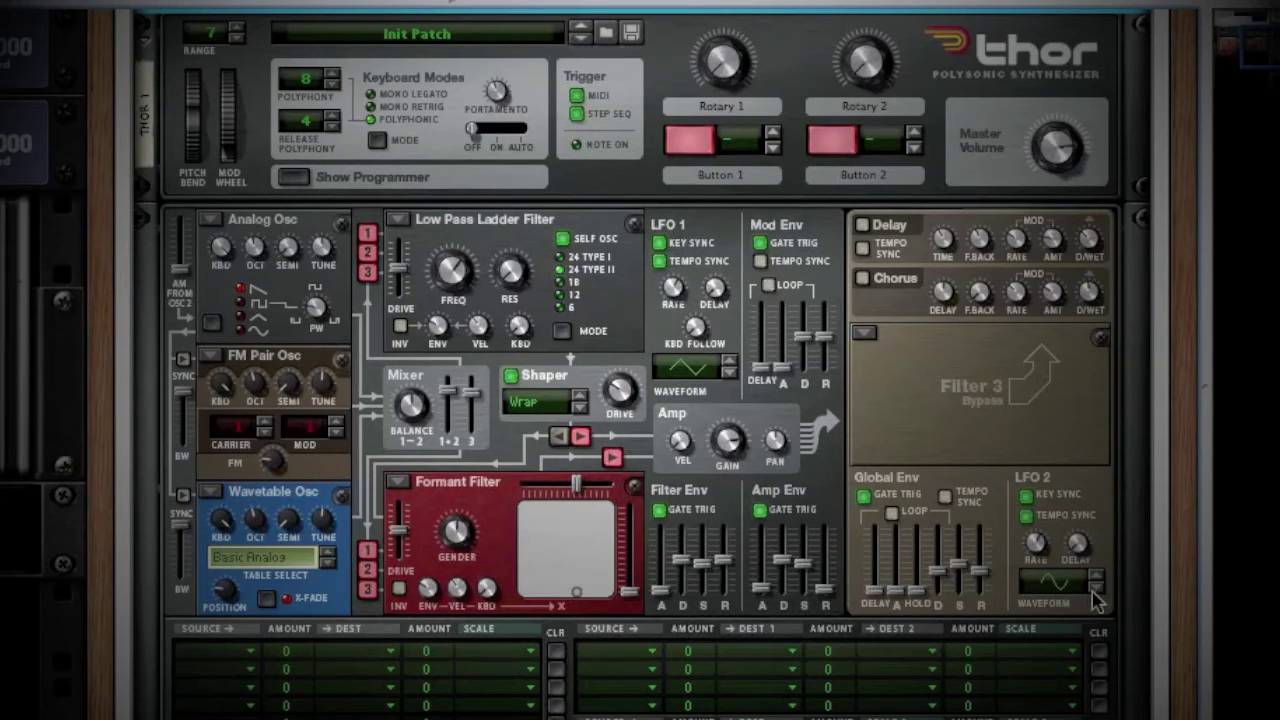
{"action": "left_click", "coordinate": [1097, 585]}
In the first modulation slot, route Osc 2 to LFO 1 Rate
{"action": "scroll", "coordinate": [955, 193], "scroll_direction": "down", "scroll_amount": 8}
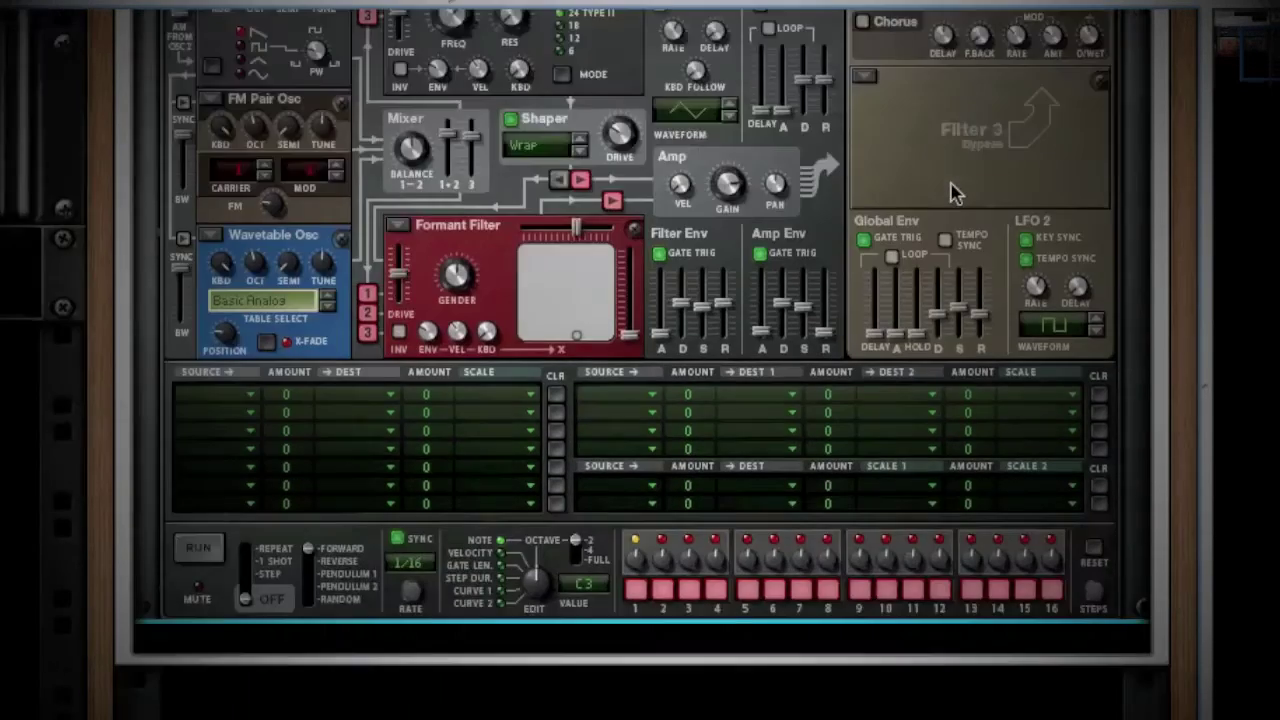
{"action": "scroll", "coordinate": [955, 193], "scroll_direction": "up", "scroll_amount": 5}
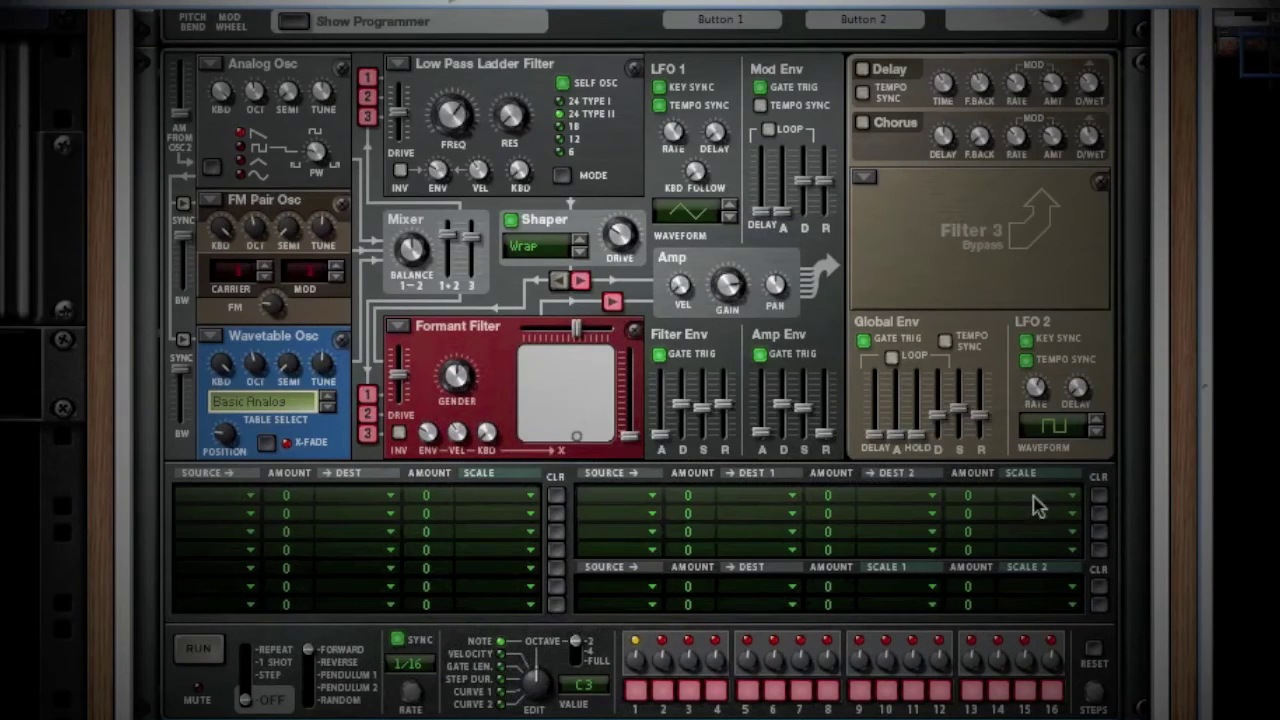
{"action": "left_click", "coordinate": [248, 495]}
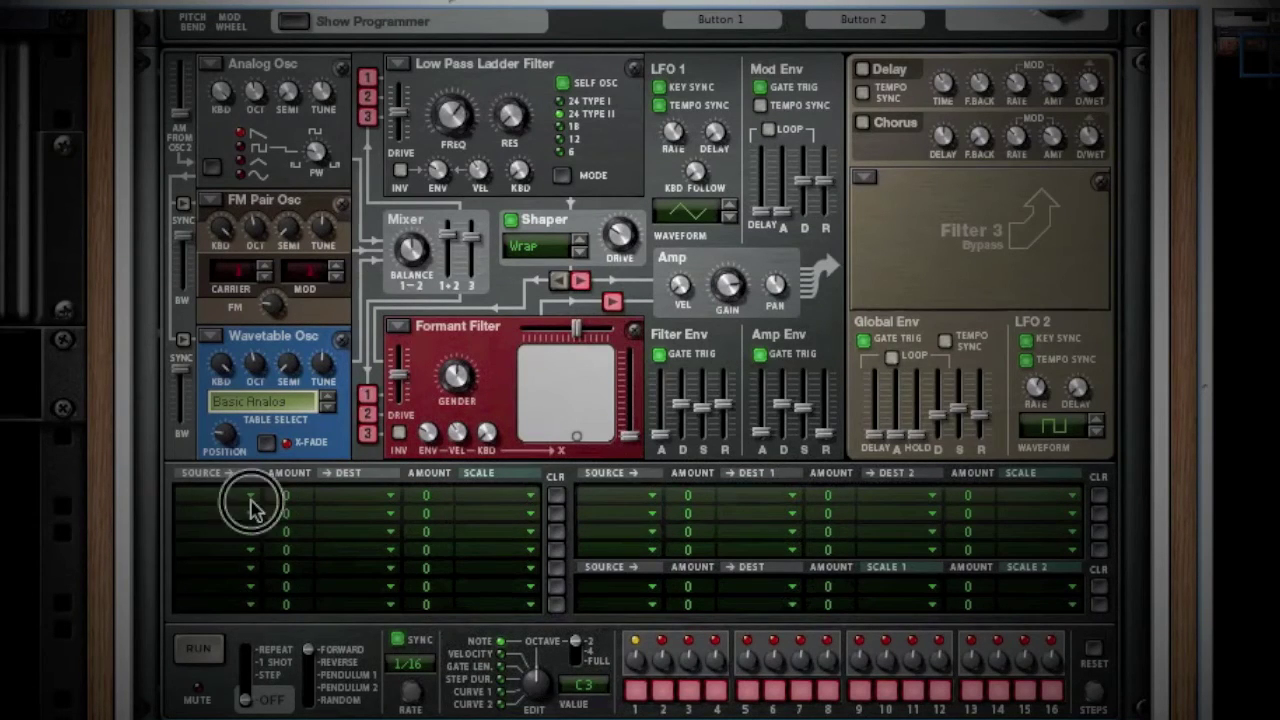
{"action": "left_click", "coordinate": [245, 590]}
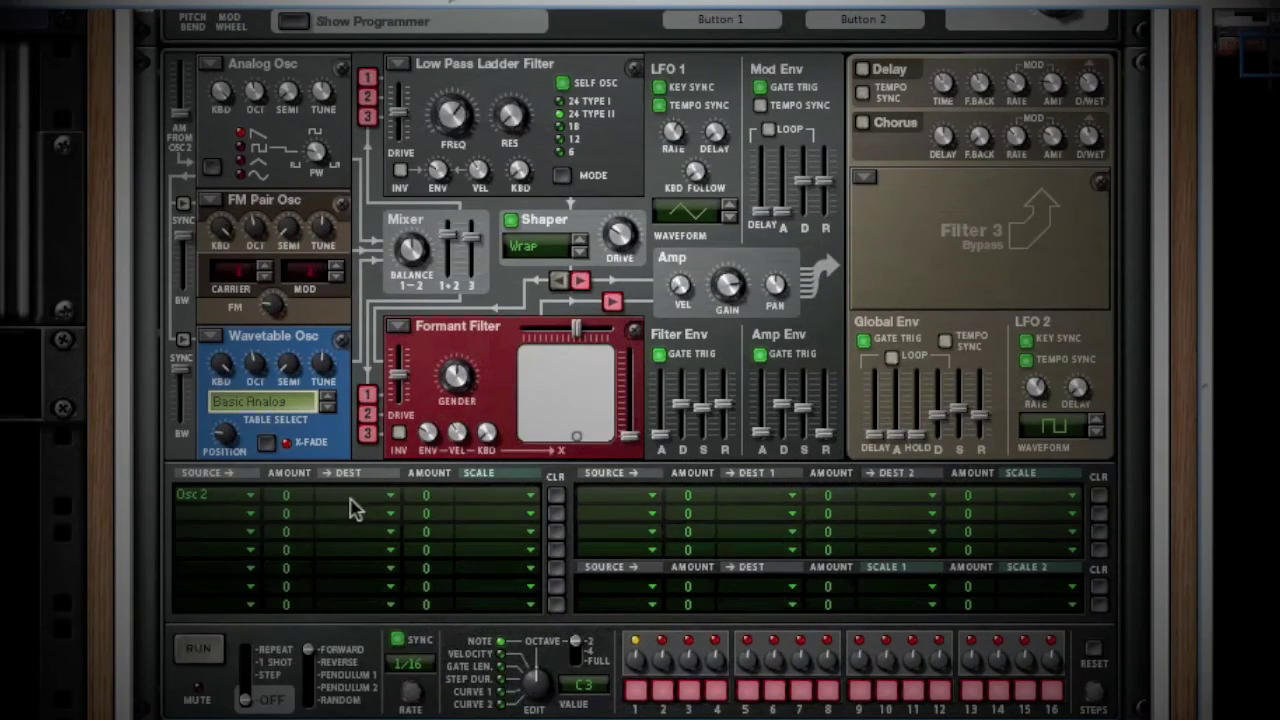
{"action": "left_click", "coordinate": [350, 497]}
{"action": "left_click", "coordinate": [620, 700]}
Set the modulation amount to 56, scaled by Filter Env at -16
{"action": "left_click_drag", "start_coordinate": [300, 509], "coordinate": [298, 452]}
{"action": "left_click_drag", "start_coordinate": [426, 496], "coordinate": [471, 500]}
{"action": "left_click", "coordinate": [520, 495]}
{"action": "left_click", "coordinate": [512, 718]}
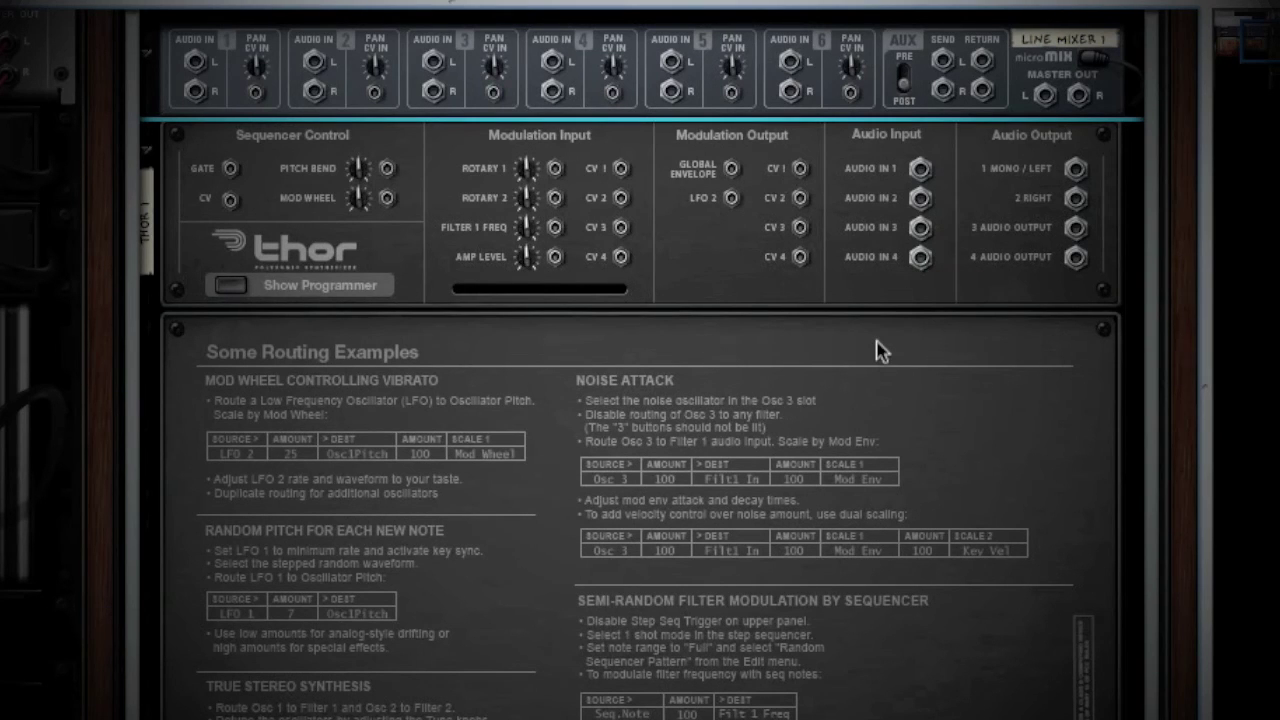
Scroll down Thor's back panel to routing examples like Noise Attack and Semi-Random Filter Modulation
{"action": "scroll", "coordinate": [876, 350], "scroll_direction": "down", "scroll_amount": 3}
{"action": "scroll", "coordinate": [876, 350], "scroll_direction": "down", "scroll_amount": 2}
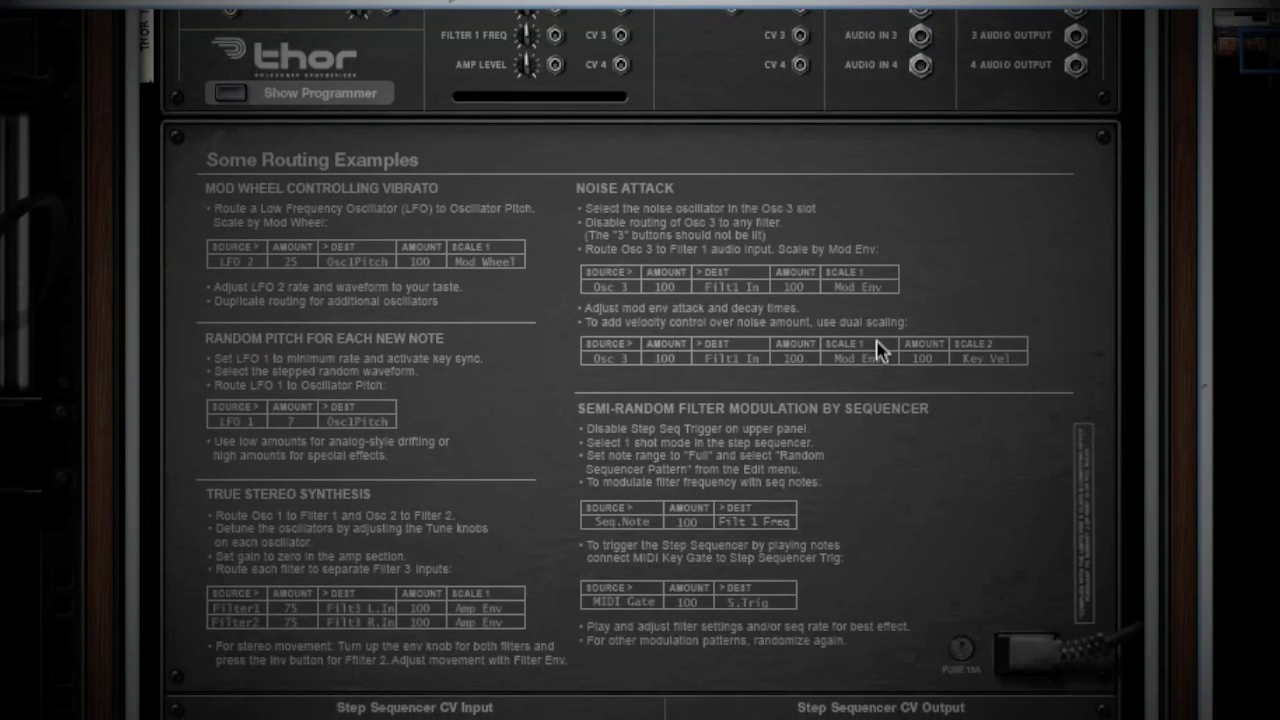